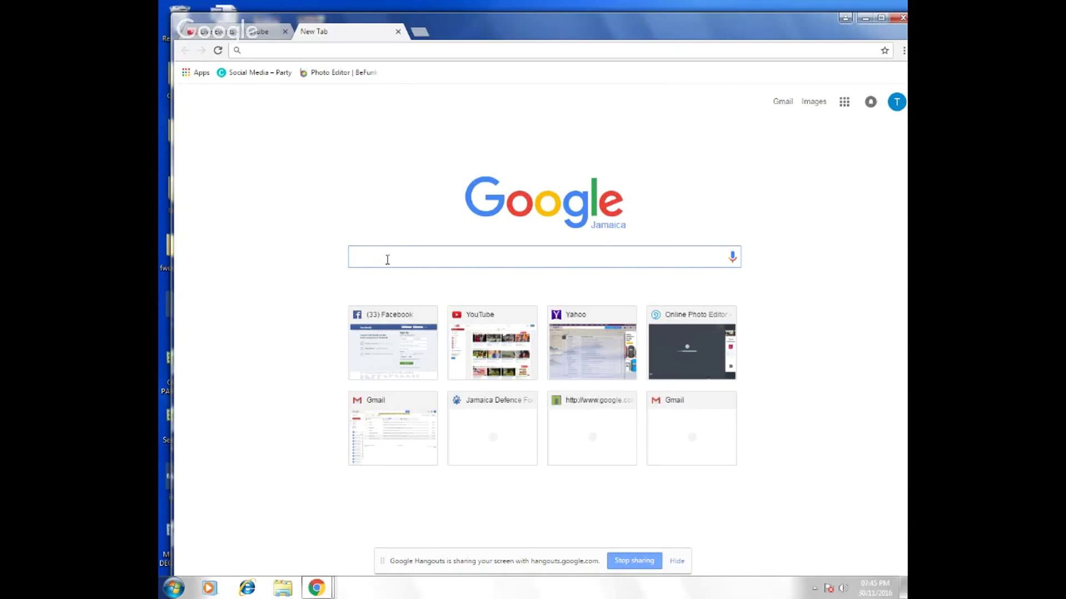
Replace the autocompleted address text with 'google.c' to bring up the google.com.au/maps suggestion
type("G")
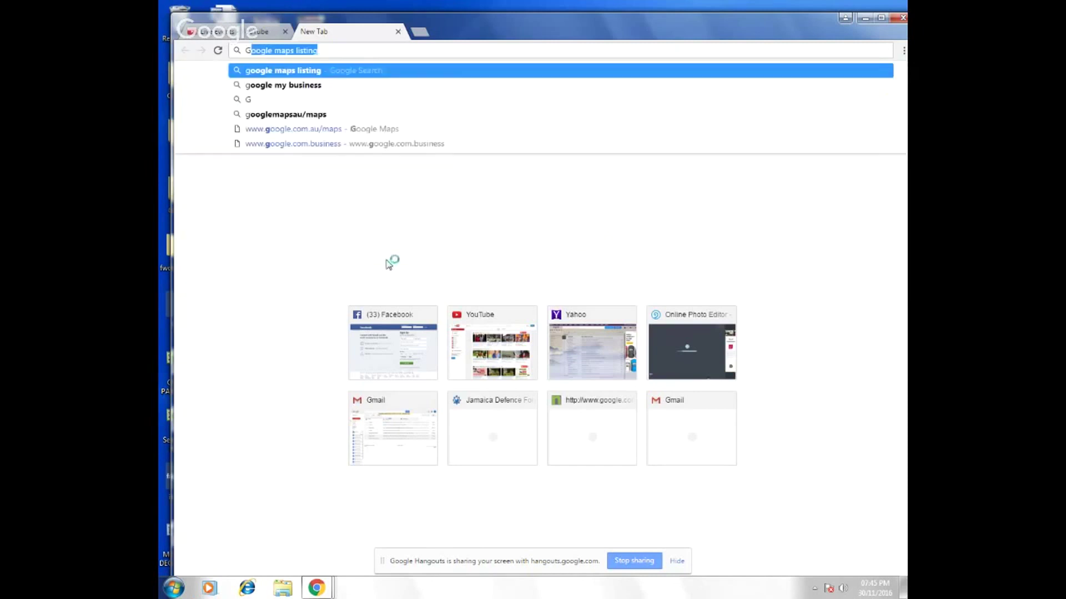
type("O")
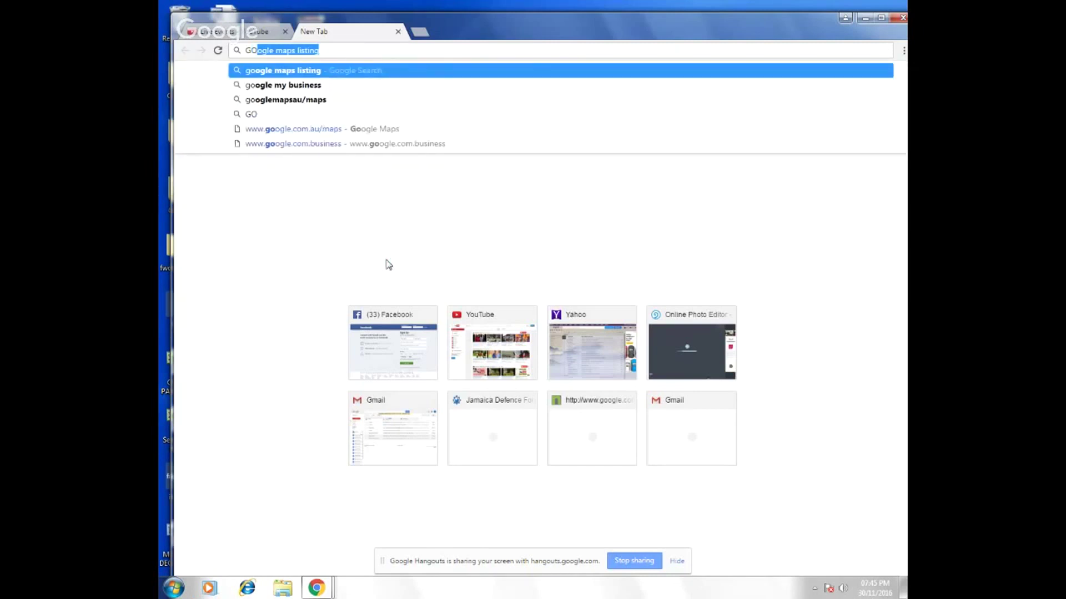
key("BackSpace")
key("BackSpace")
key("BackSpace")
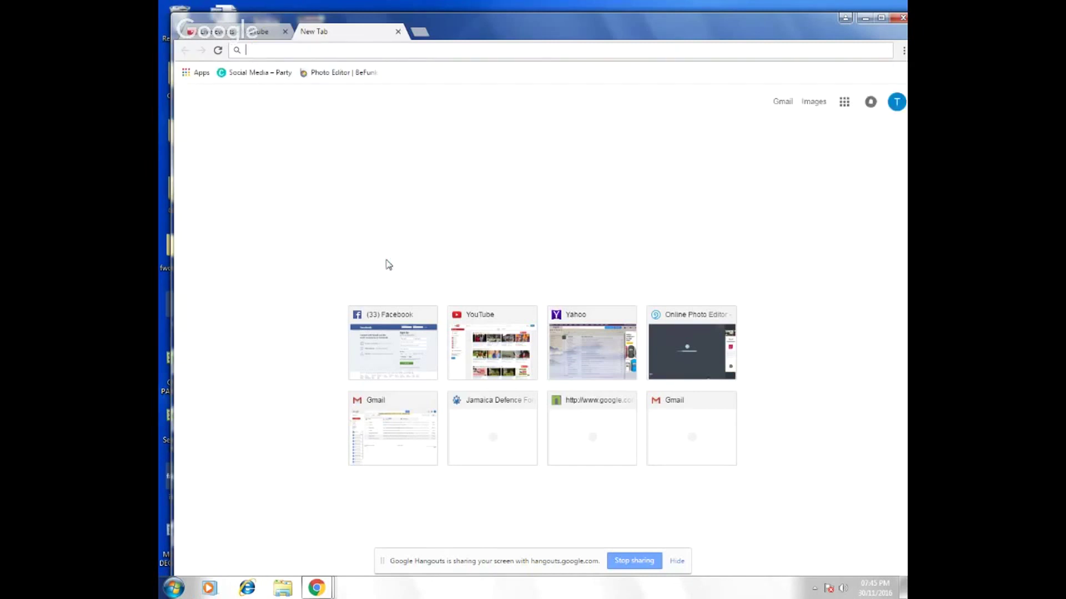
type("g")
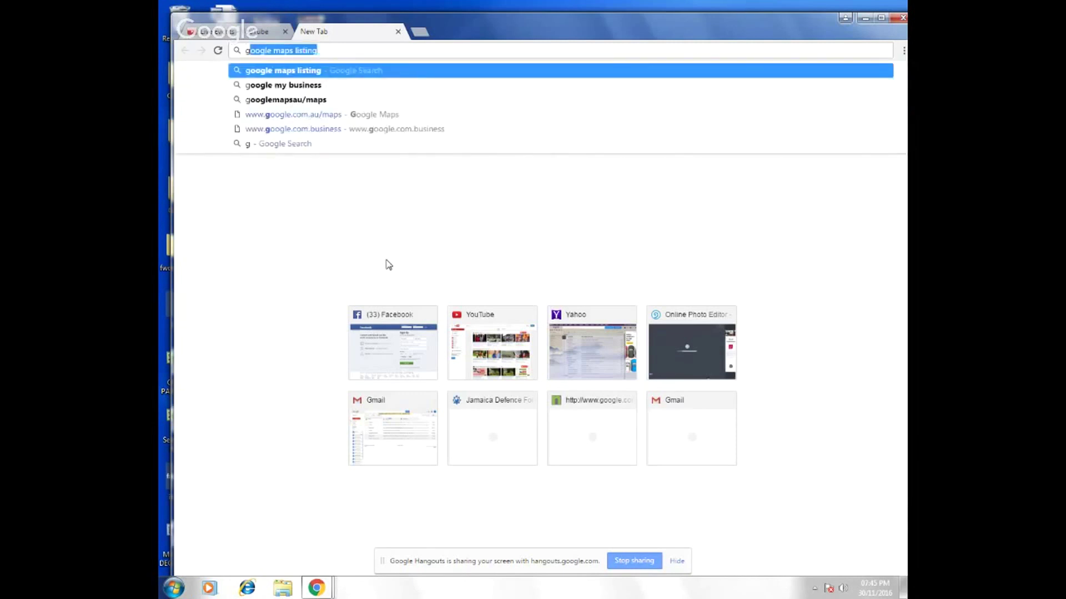
type("oogle")
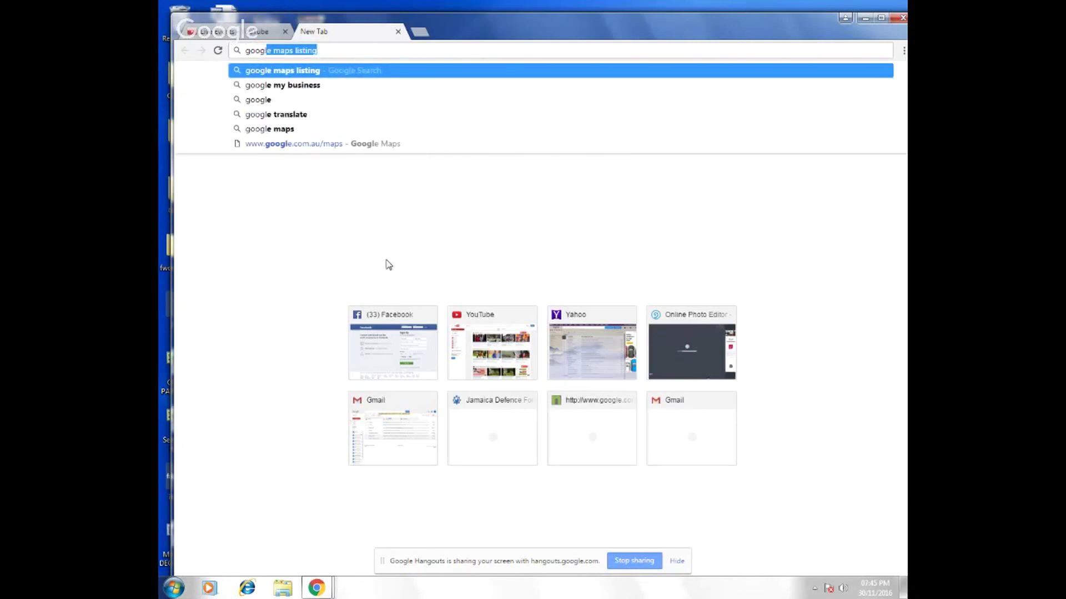
type(".")
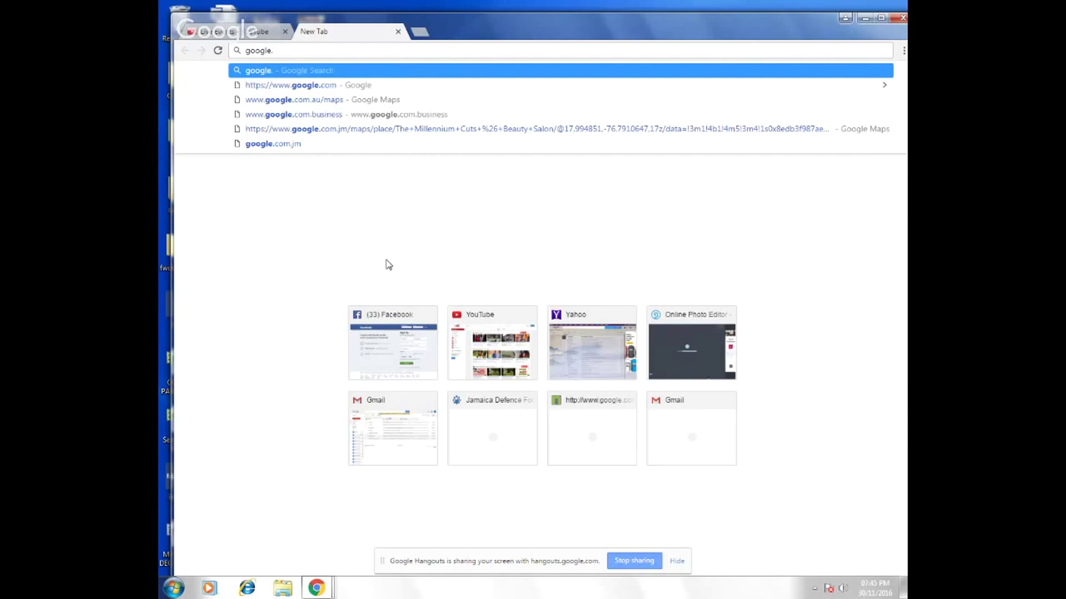
type("com")
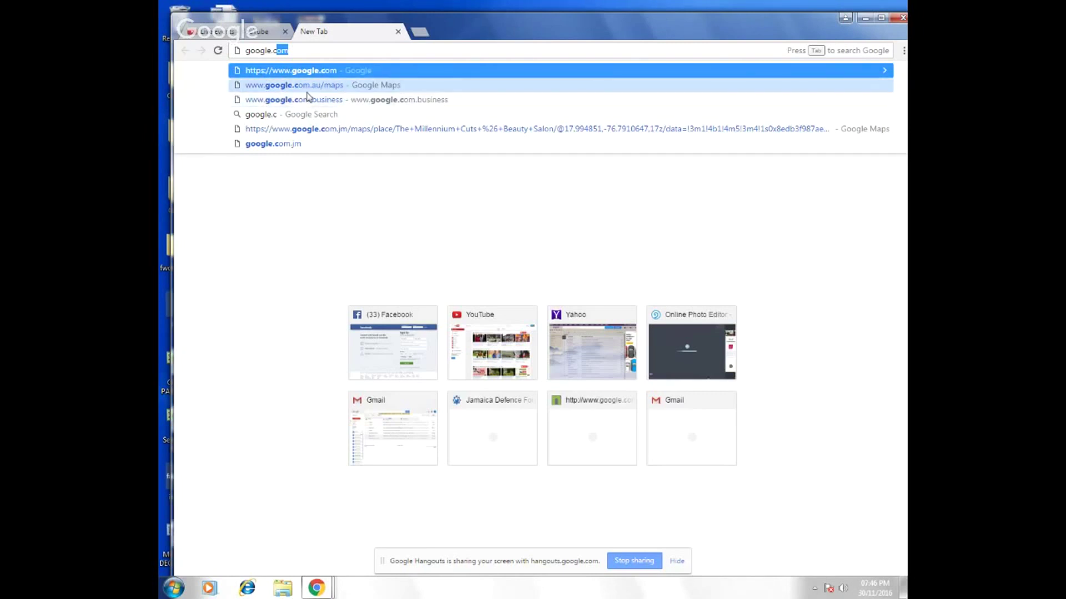
Open google.com.au/maps and search for 'millennium cuts and beauty salon Jamaica'
left_click(338, 88)
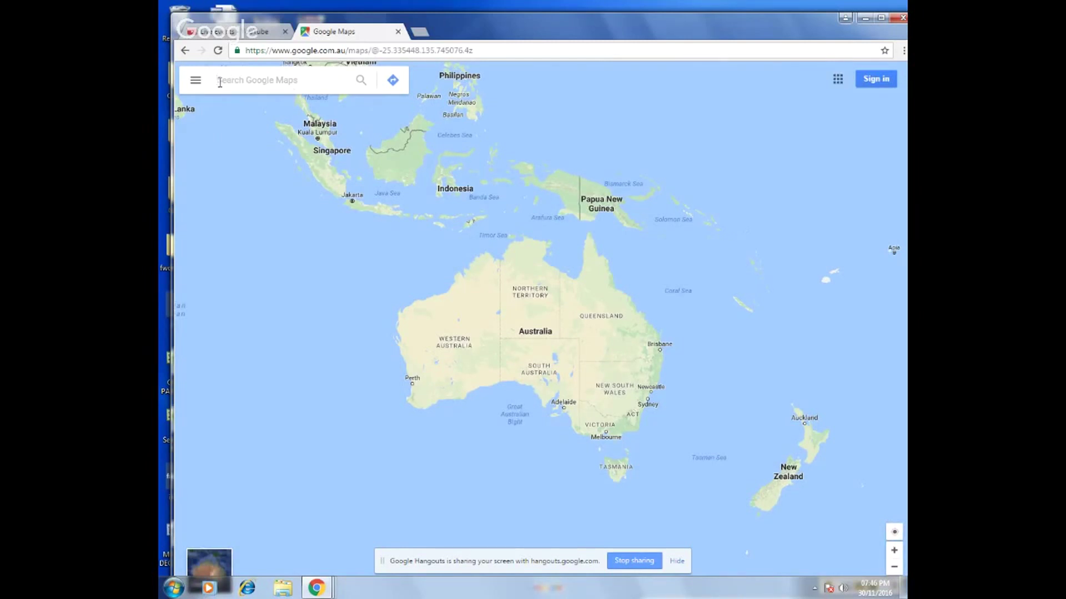
type("mell")
key("BackSpace")
key("BackSpace")
key("BackSpace")
type("i")
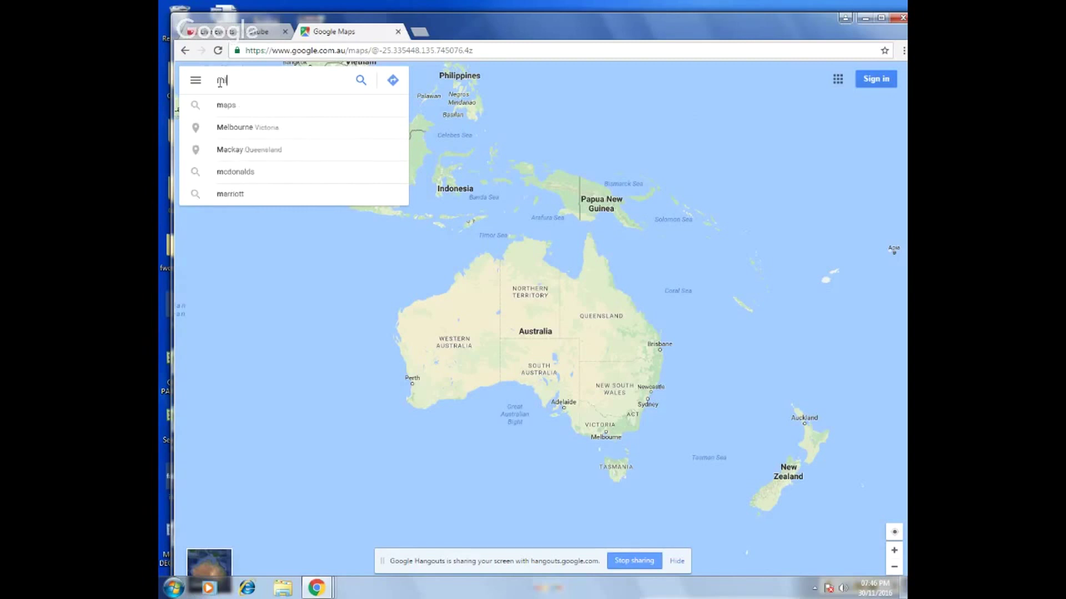
type("llen")
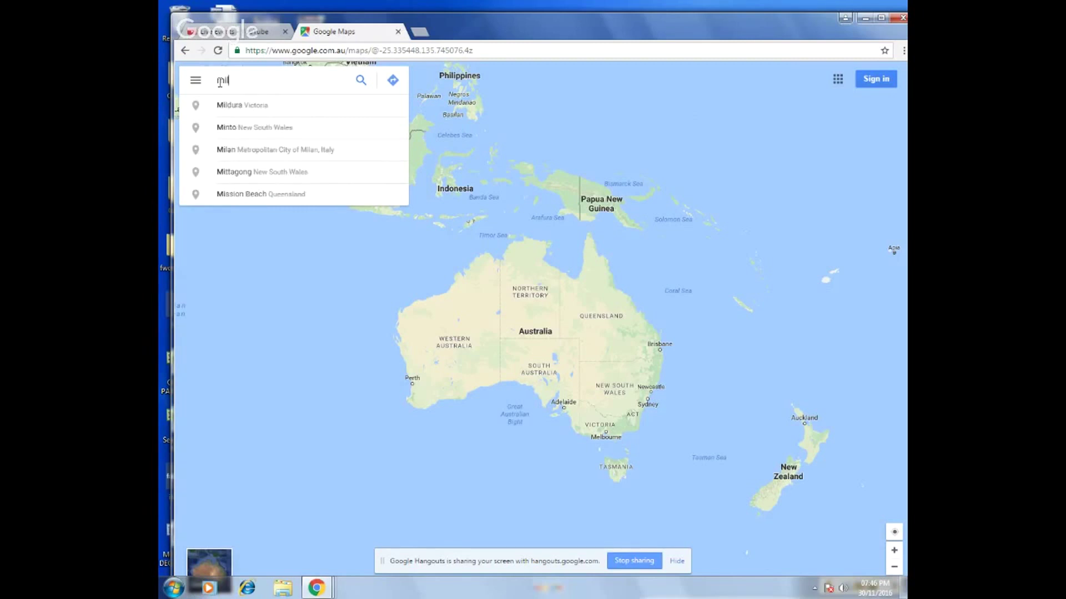
type("ni")
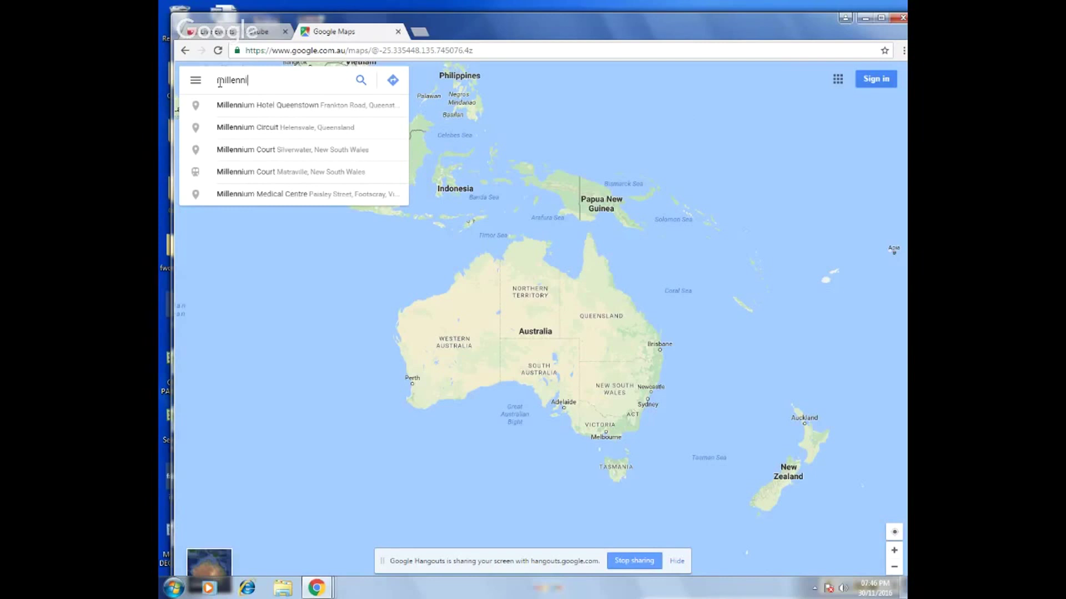
type("um c")
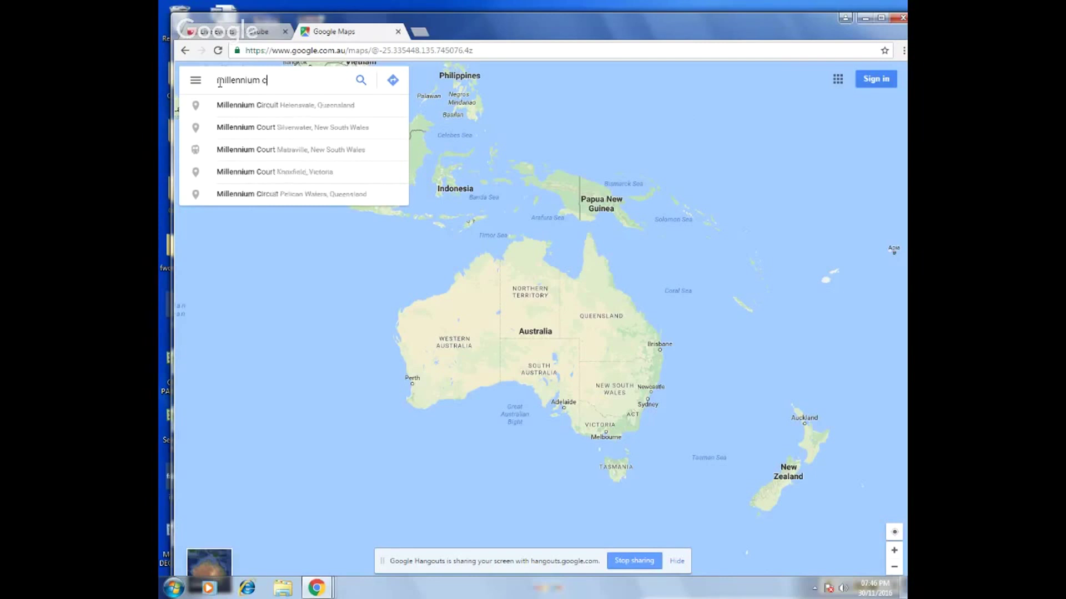
type("uts ")
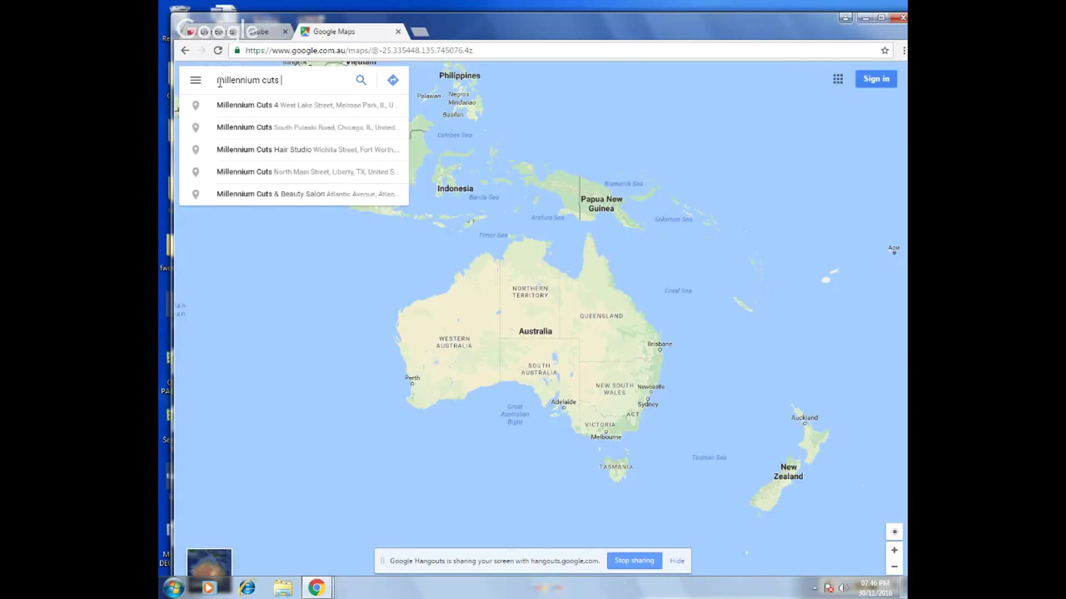
type("and bea")
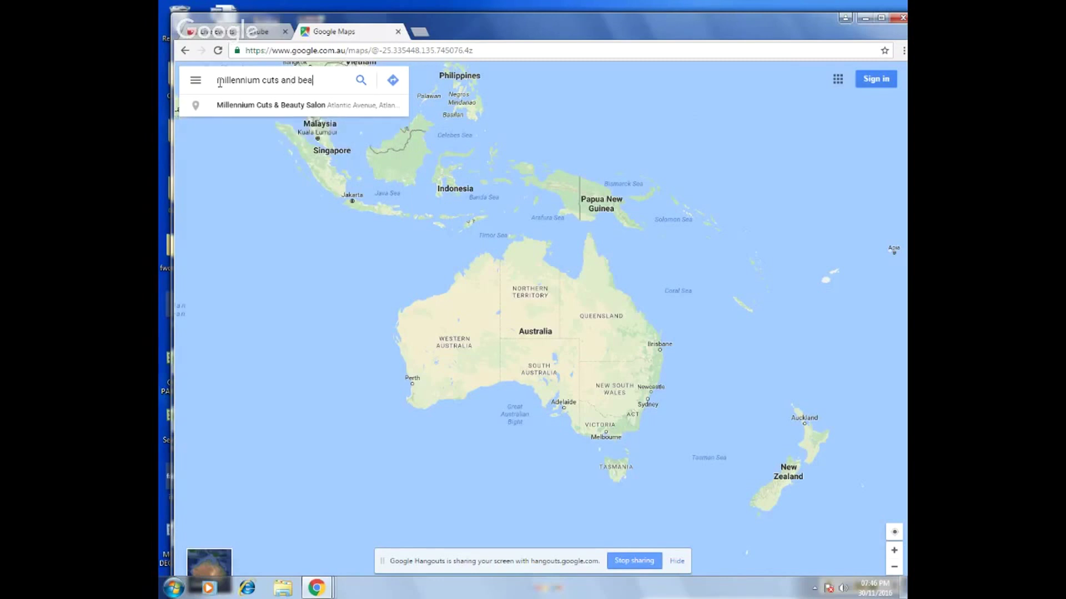
type("t")
key("BackSpace")
type("ty")
key("BackSpace")
key("BackSpace")
type("uty salon jam")
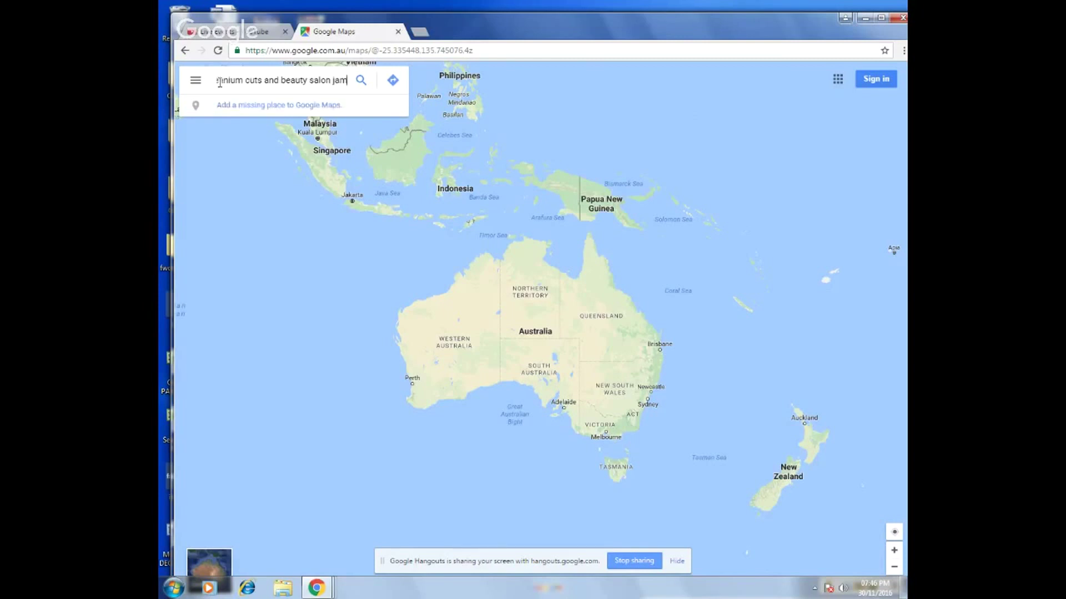
key("BackSpace")
key("BackSpace")
key("BackSpace")
key("BackSpace")
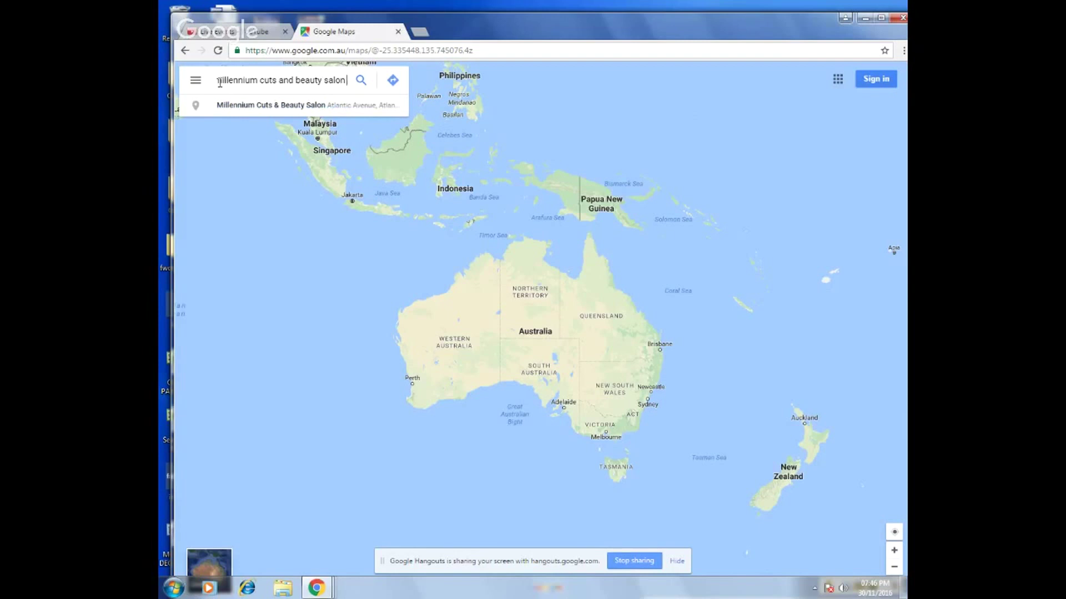
type("Jamaica")
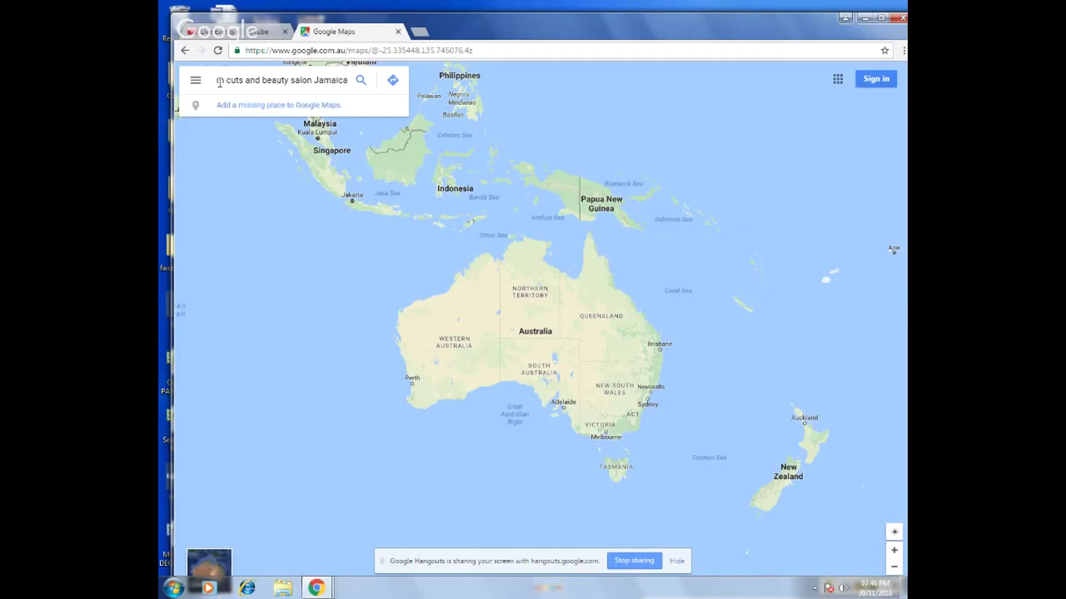
key("Return")
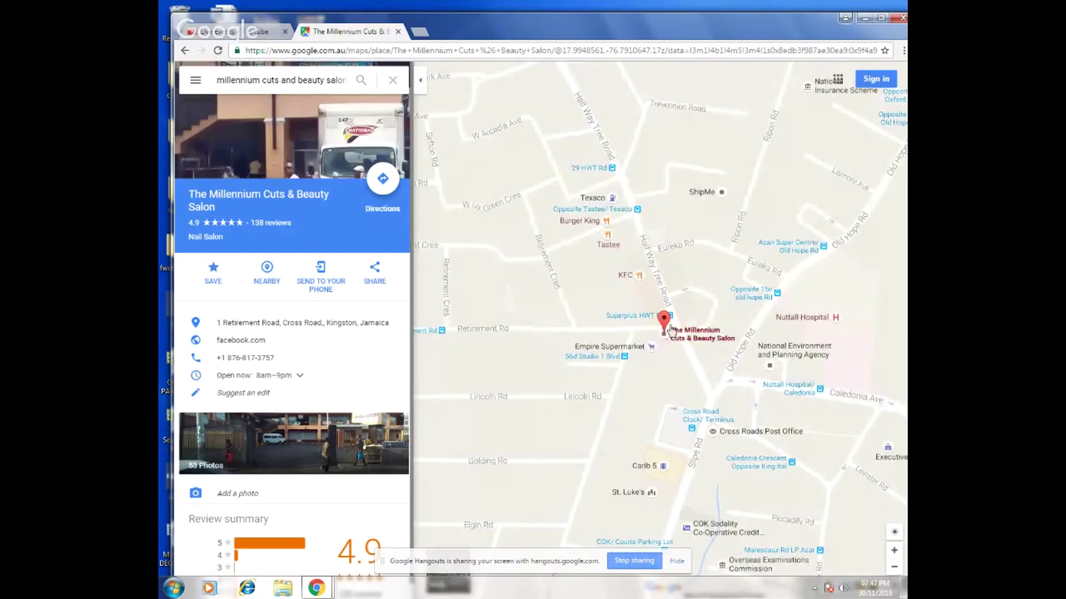
Review the salon's place panel, a Nail Salon rated 4.9 from 138 reviews, and its Kingston pin
mouse_move(672, 333)
Choose 'Share or embed map' from the main Maps menu to show the listing's link
left_click(195, 83)
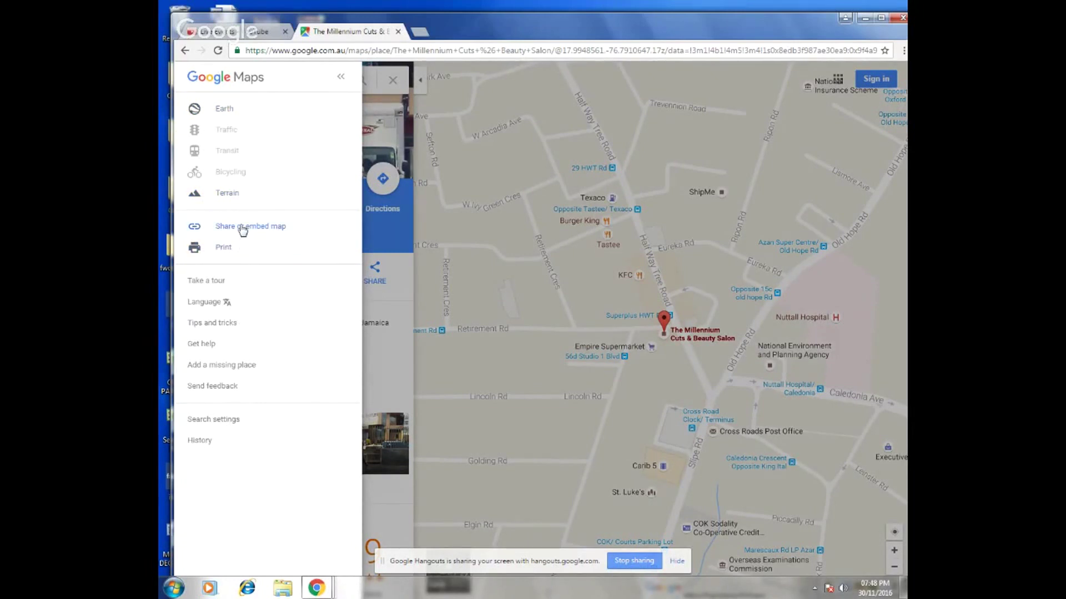
left_click(281, 229)
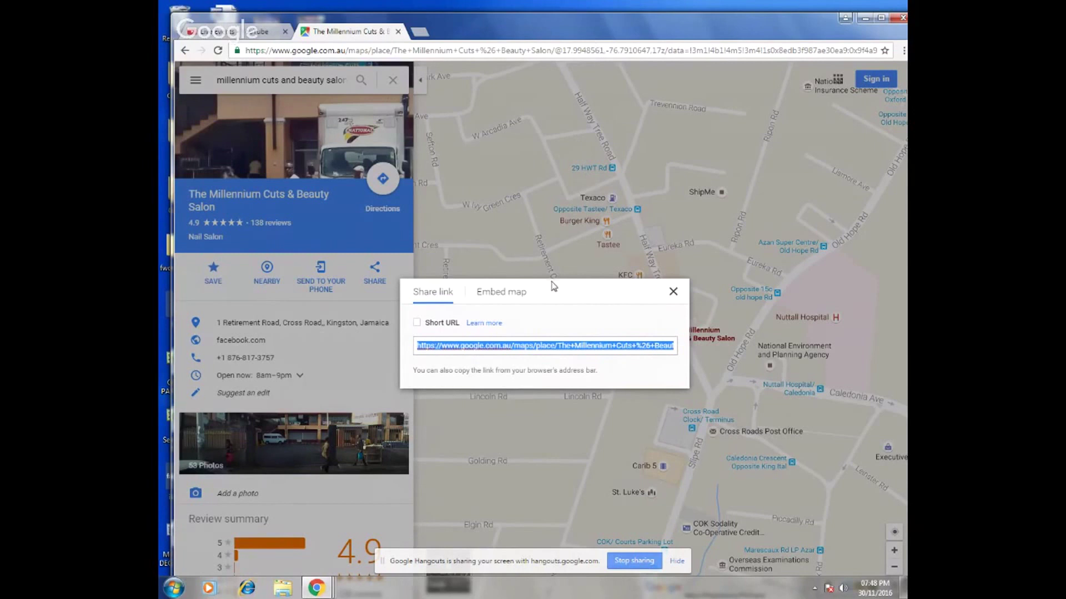
Tick Short URL, copy the goo.gl link from the link field, and start a blank tab
left_click(417, 323)
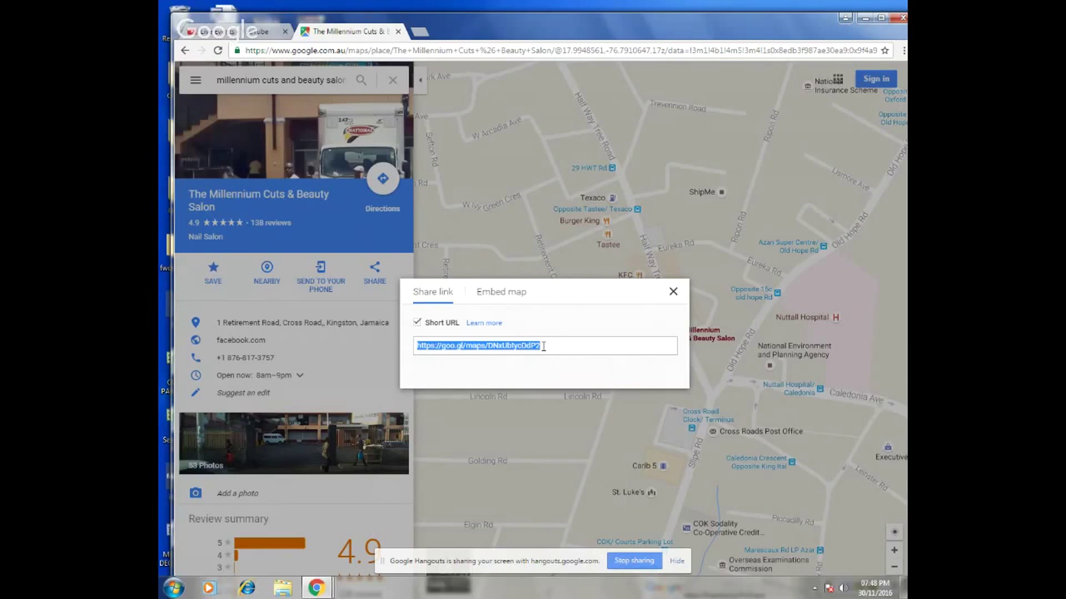
right_click(488, 348)
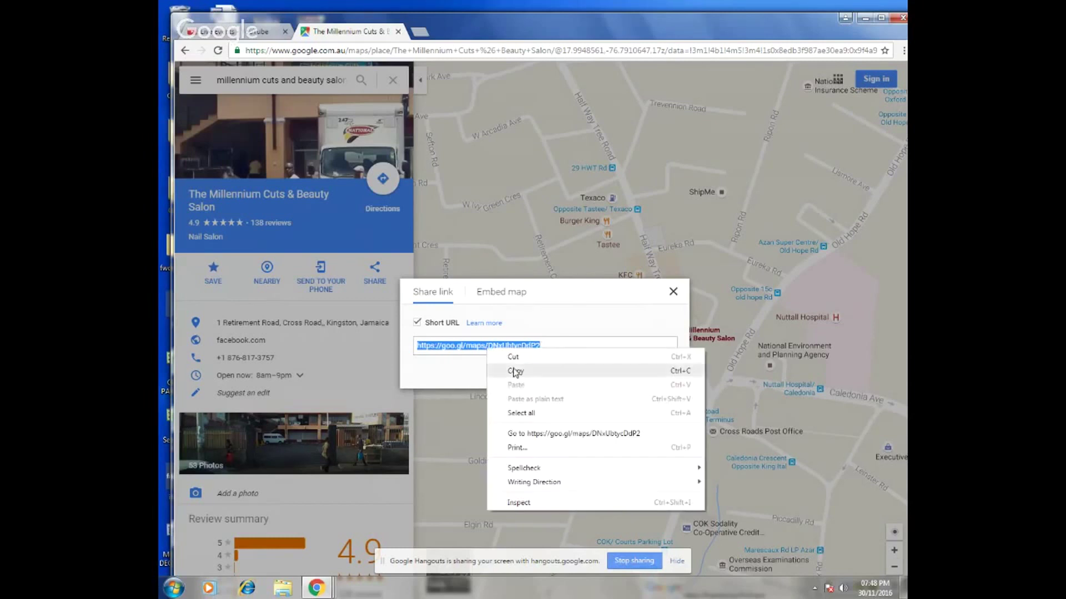
left_click(515, 372)
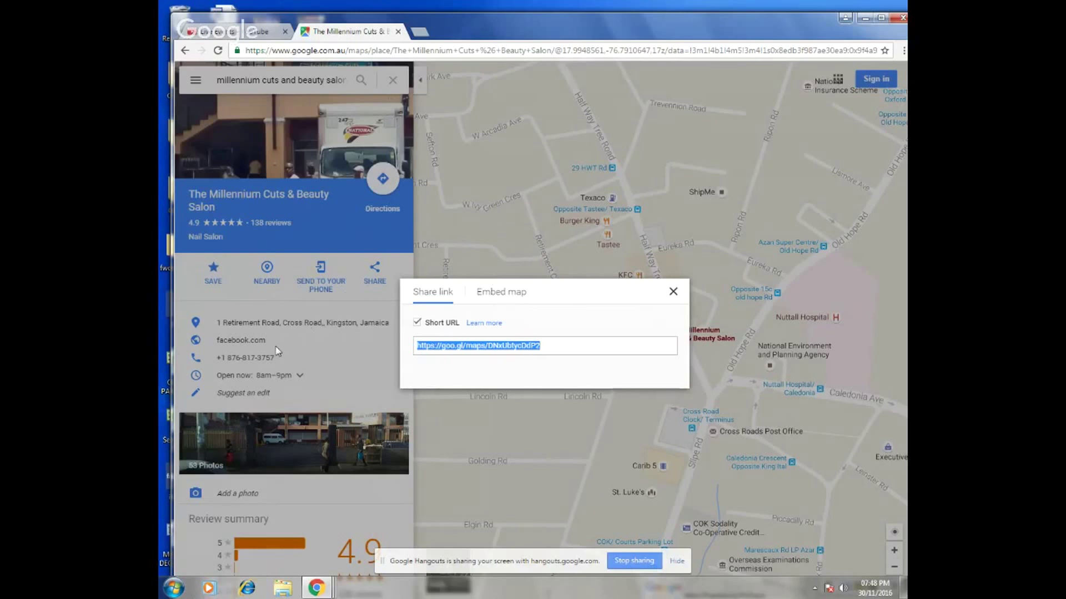
left_click(420, 31)
Paste the goo.gl short link into the new tab's address bar and load the salon listing
right_click(428, 50)
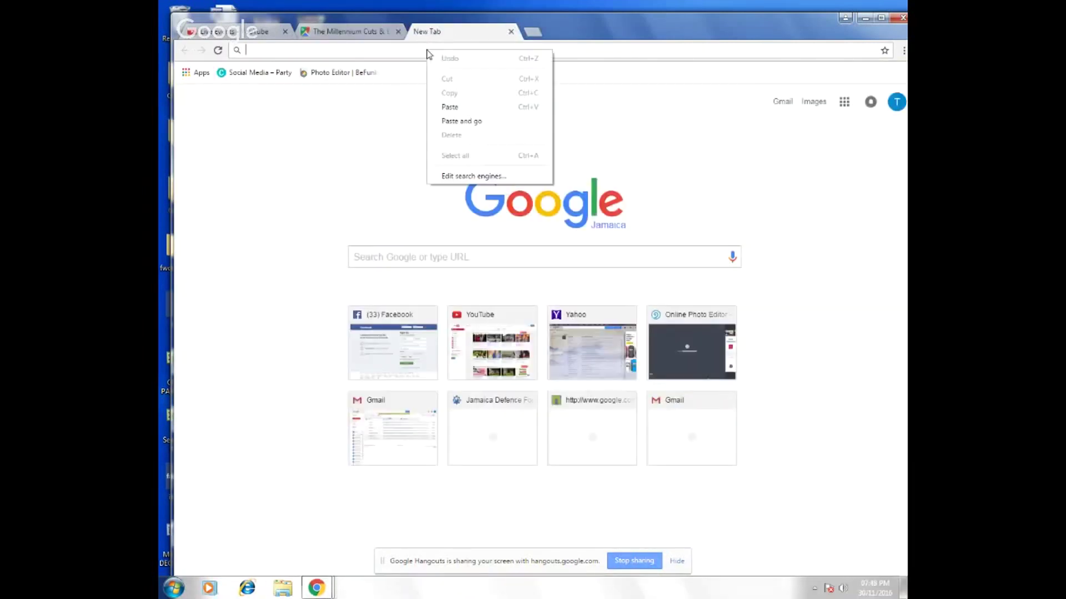
left_click(444, 105)
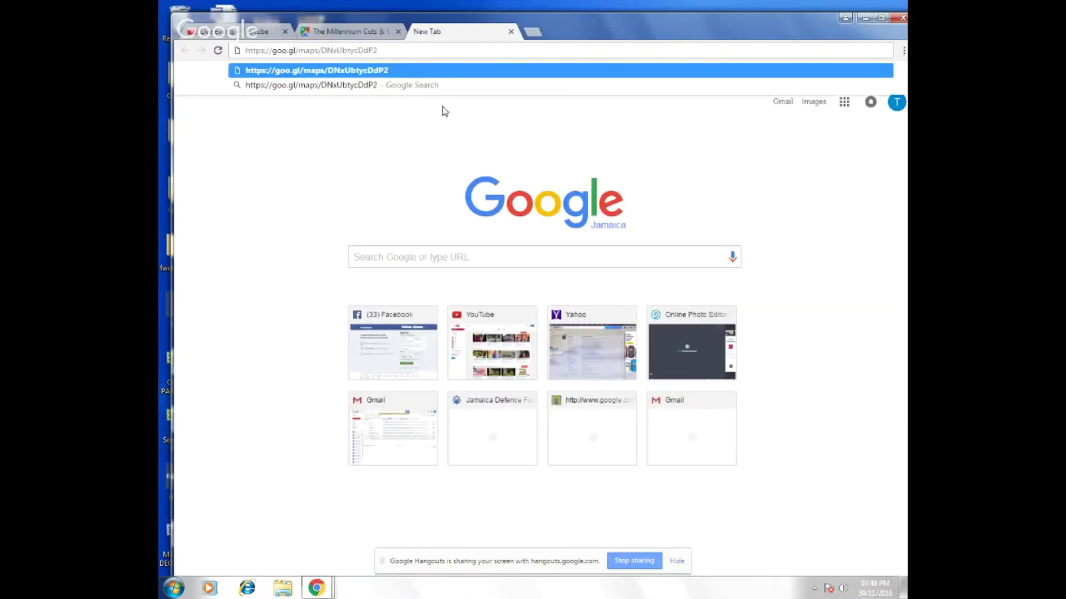
key("Return")
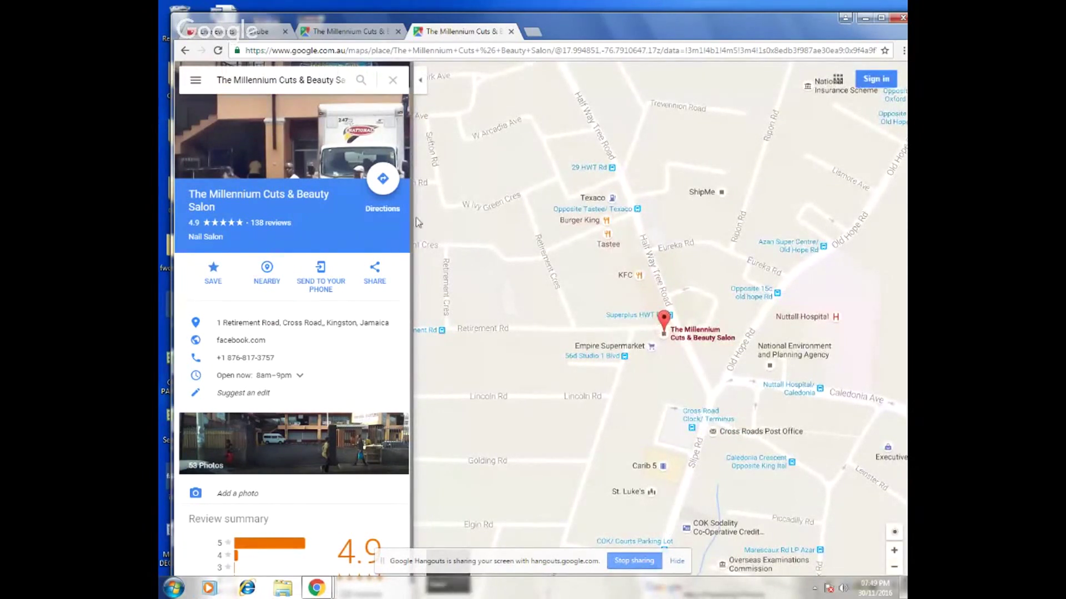
scroll(347, 294, "down", 1)
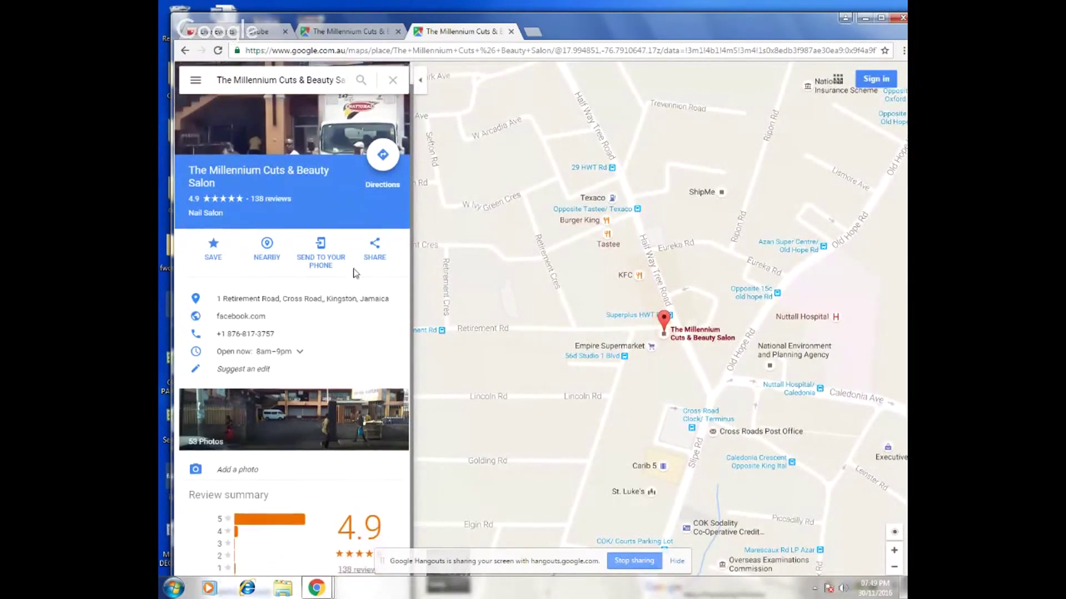